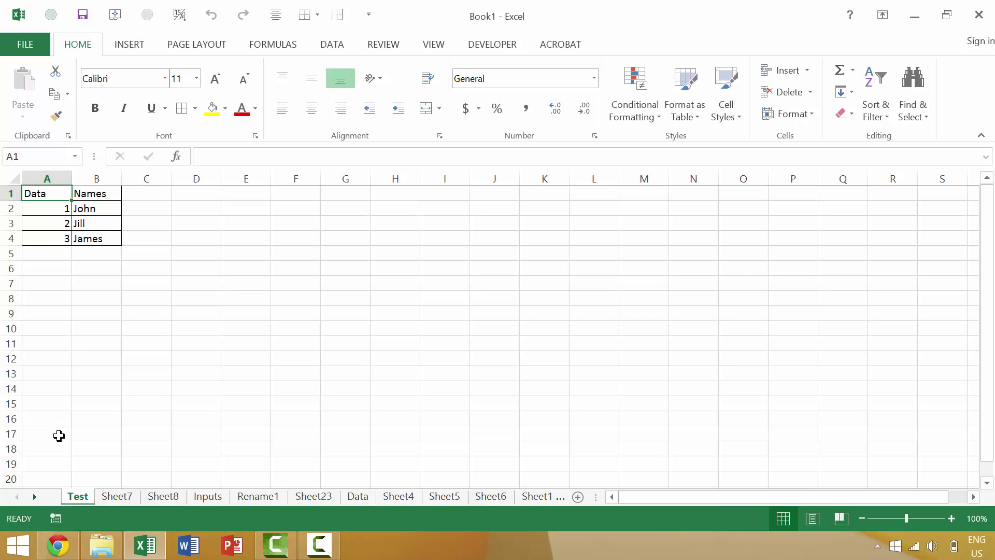
- Move the Test sheet before the Inputs sheet and return it to the front of the workbook
{"action": "key", "text": "alt"}
{"action": "key", "text": "e"}
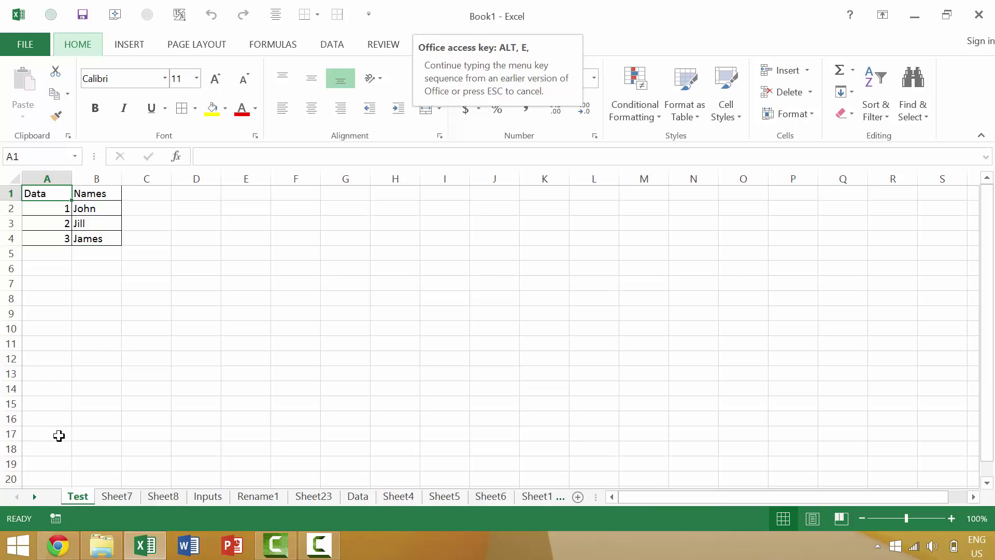
{"action": "key", "text": "m"}
{"action": "left_click", "coordinate": [39, 395]}
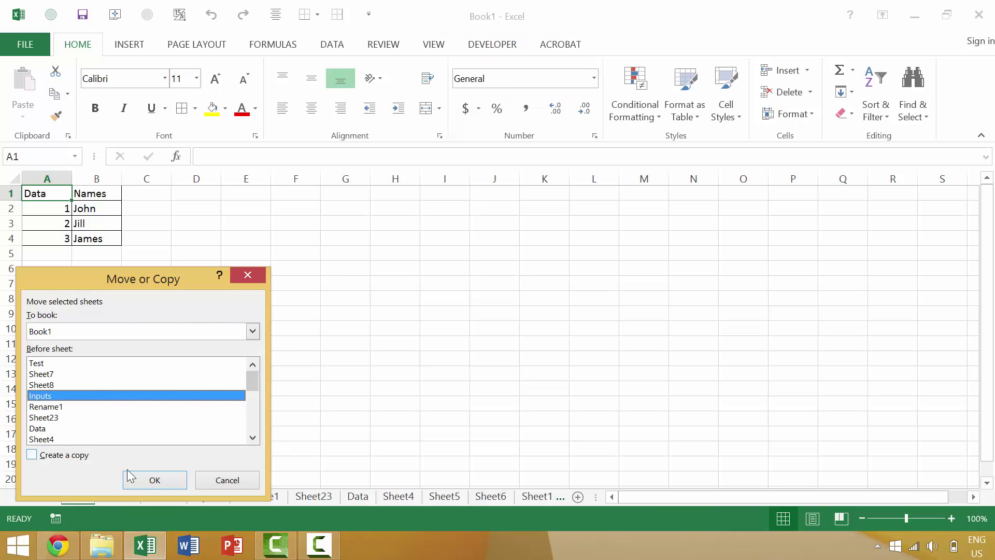
{"action": "left_click", "coordinate": [152, 477]}
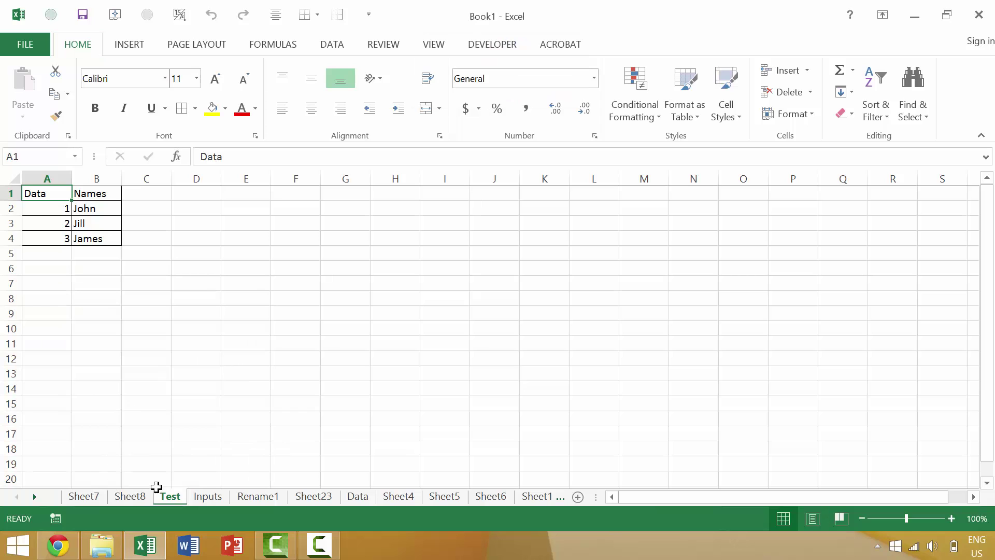
{"action": "left_click_drag", "start_coordinate": [175, 496], "coordinate": [92, 496]}
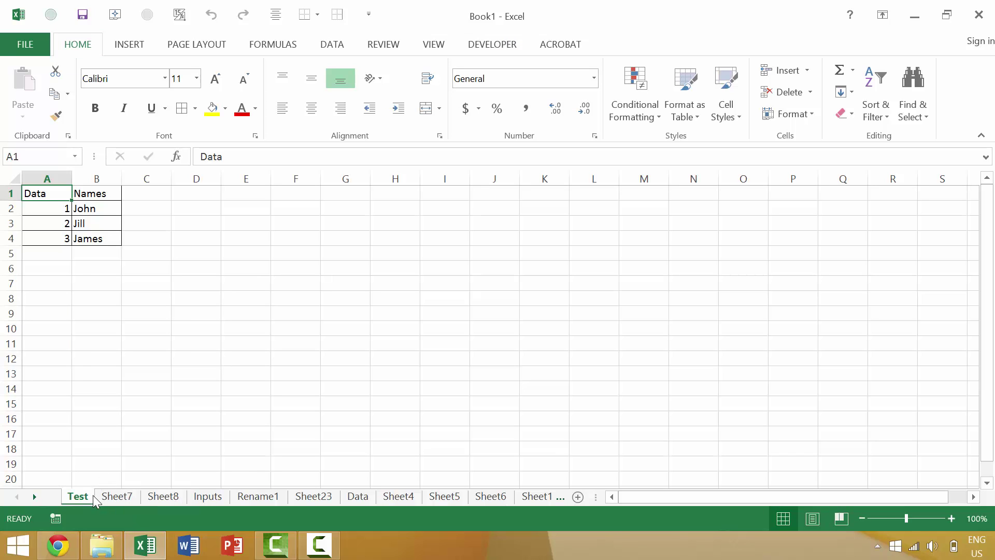
{"action": "right_click", "coordinate": [74, 495]}
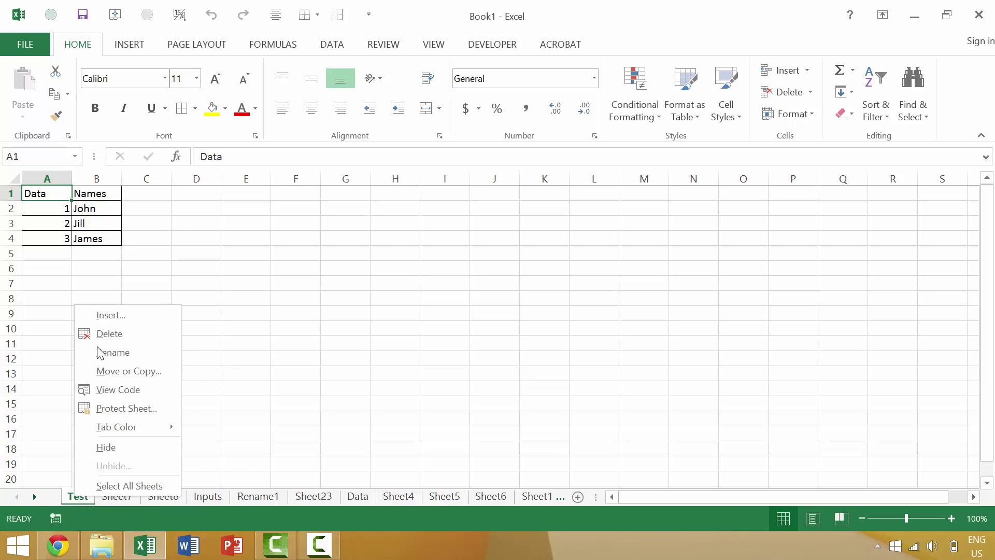
{"action": "left_click", "coordinate": [102, 375]}
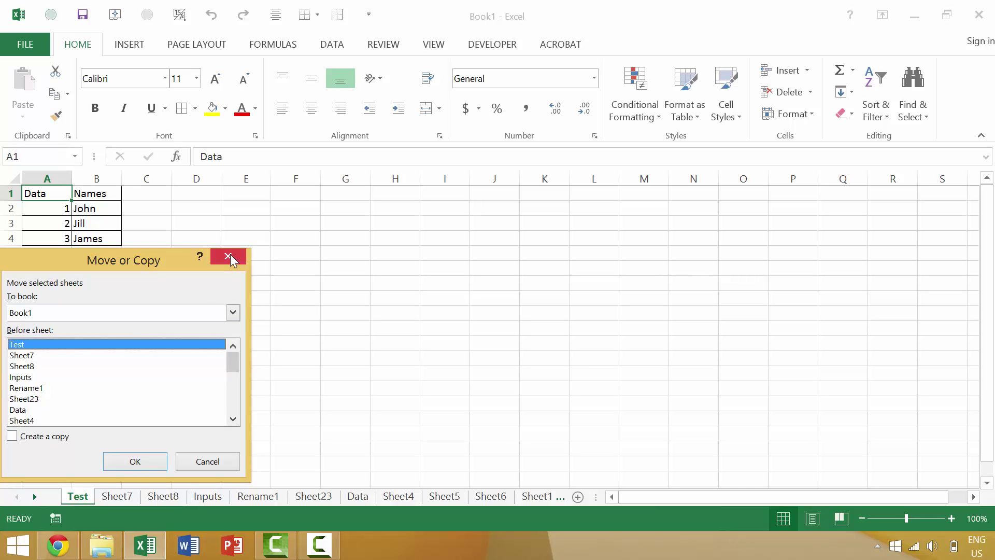
{"action": "left_click", "coordinate": [229, 256]}
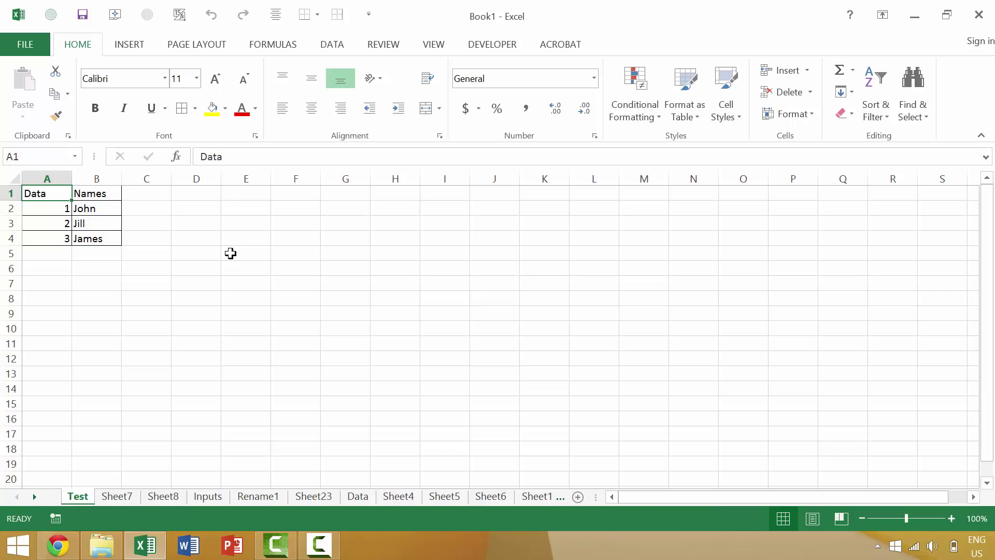
- Create a copy of the Test sheet within Book1, placed before the original, and show the original sheet
{"action": "right_click", "coordinate": [71, 496]}
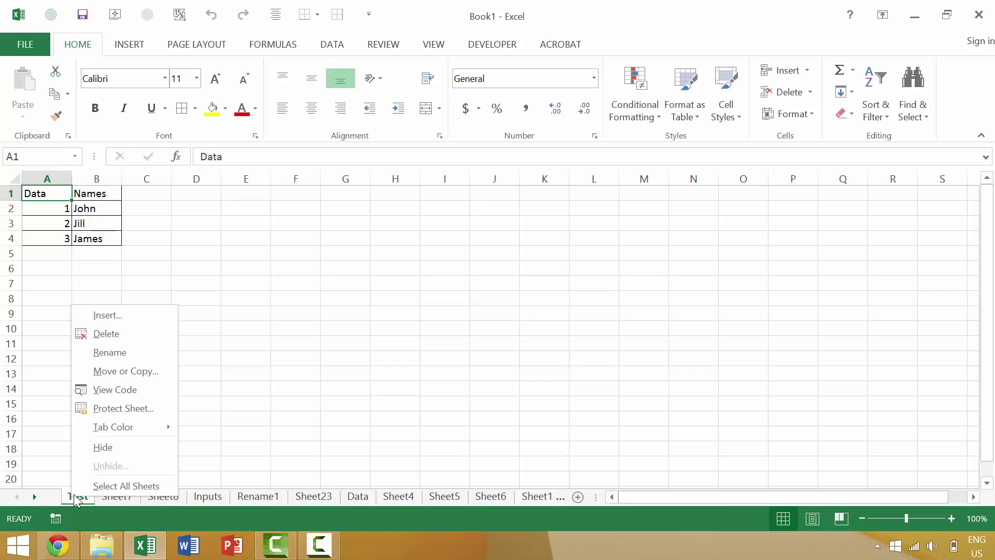
{"action": "left_click", "coordinate": [140, 370]}
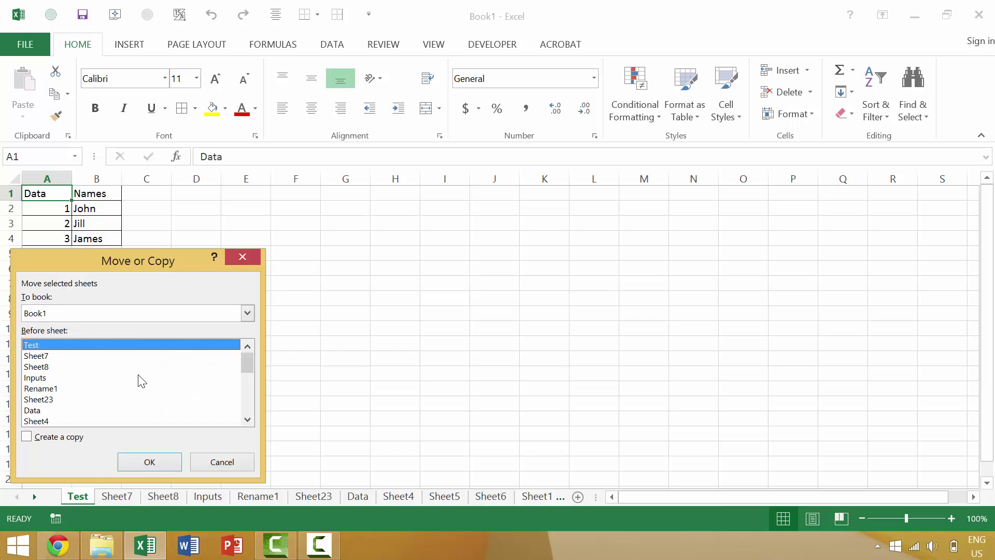
{"action": "left_click", "coordinate": [40, 441]}
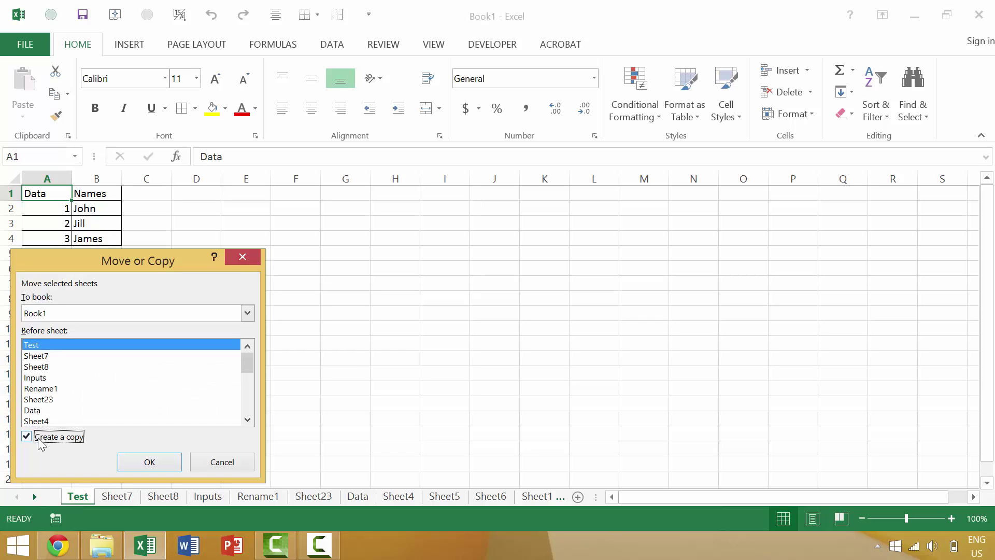
{"action": "left_click", "coordinate": [150, 463]}
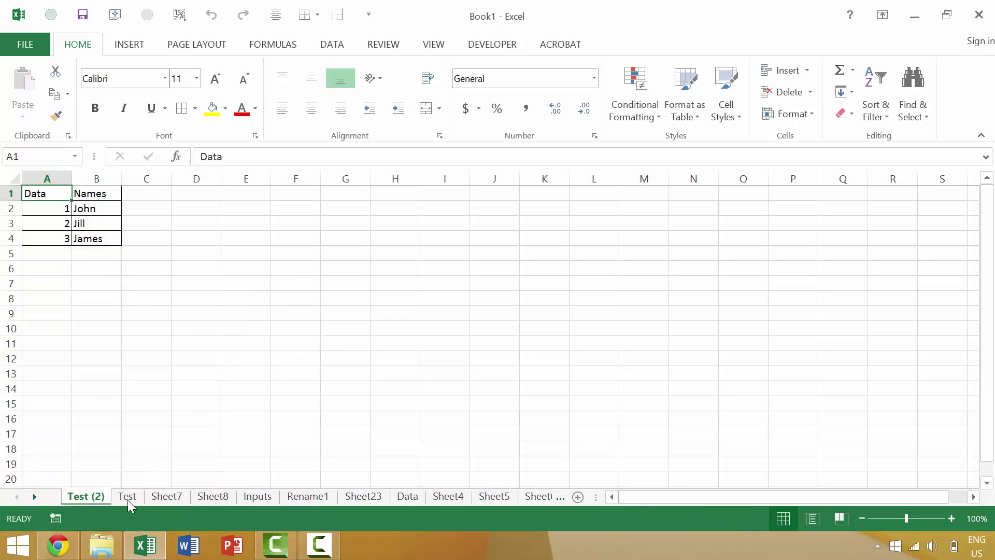
{"action": "left_click", "coordinate": [128, 498]}
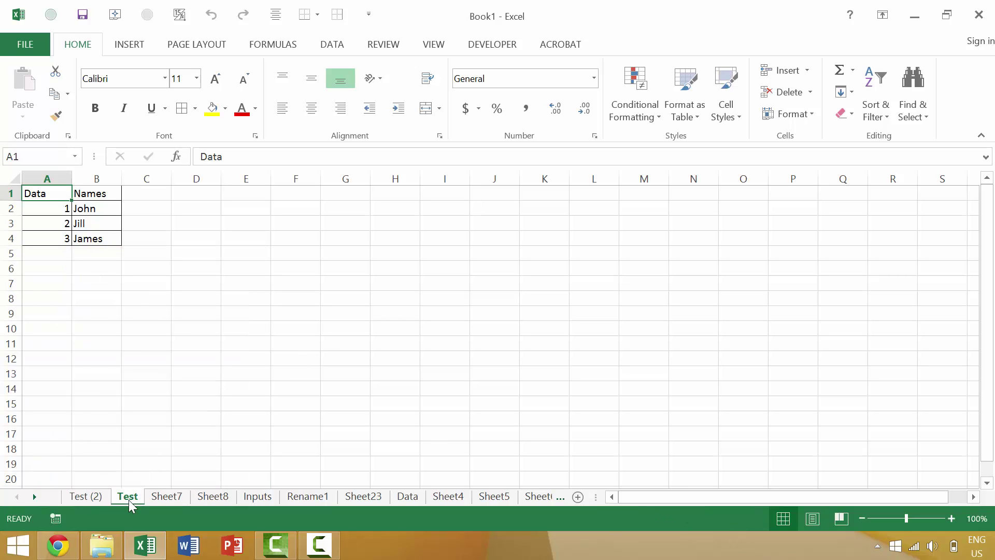
- Create a copy of the Test (2) sheet within Book1, placed directly before it
{"action": "left_click", "coordinate": [88, 498]}
{"action": "key", "text": "alt"}
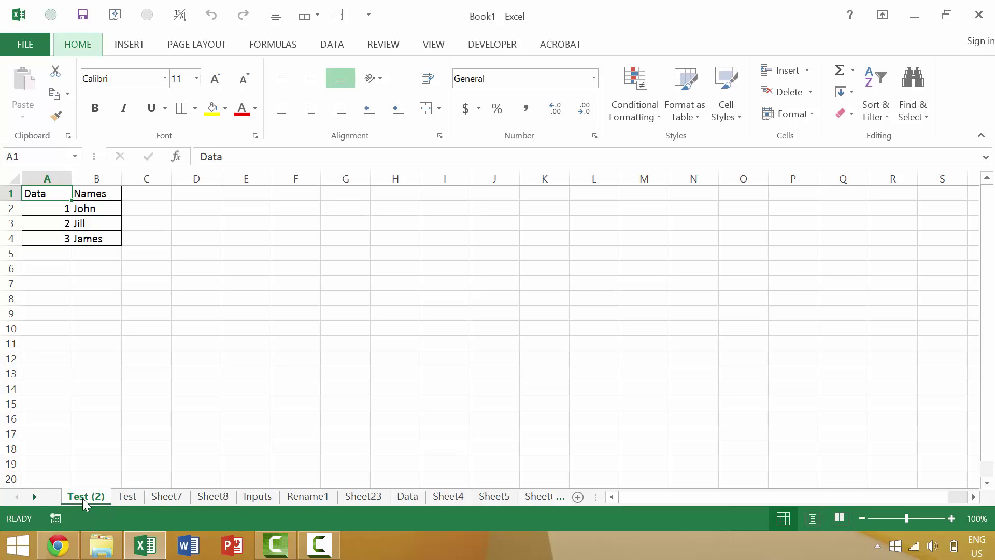
{"action": "key", "text": "h"}
{"action": "key", "text": "o"}
{"action": "key", "text": "m"}
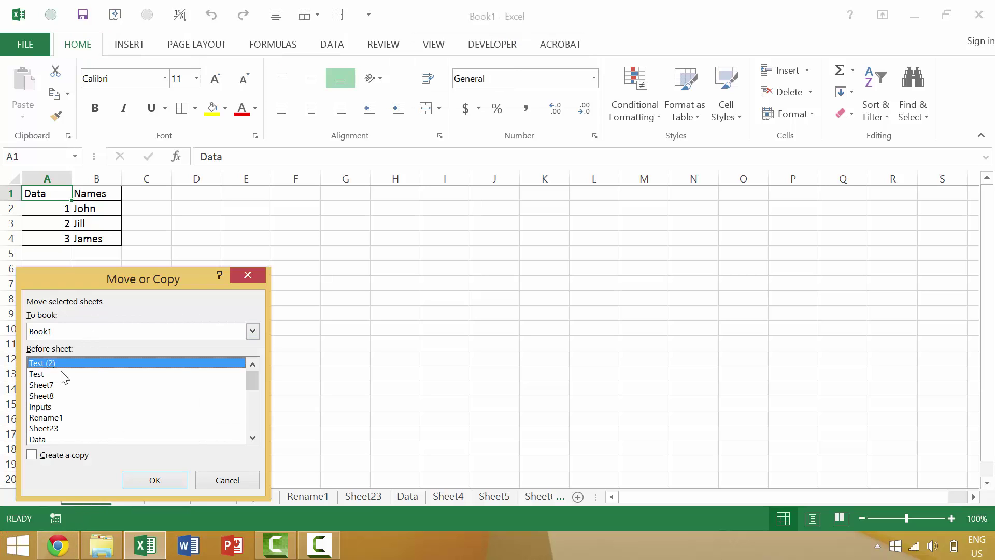
{"action": "left_click", "coordinate": [51, 458]}
{"action": "left_click", "coordinate": [166, 474]}
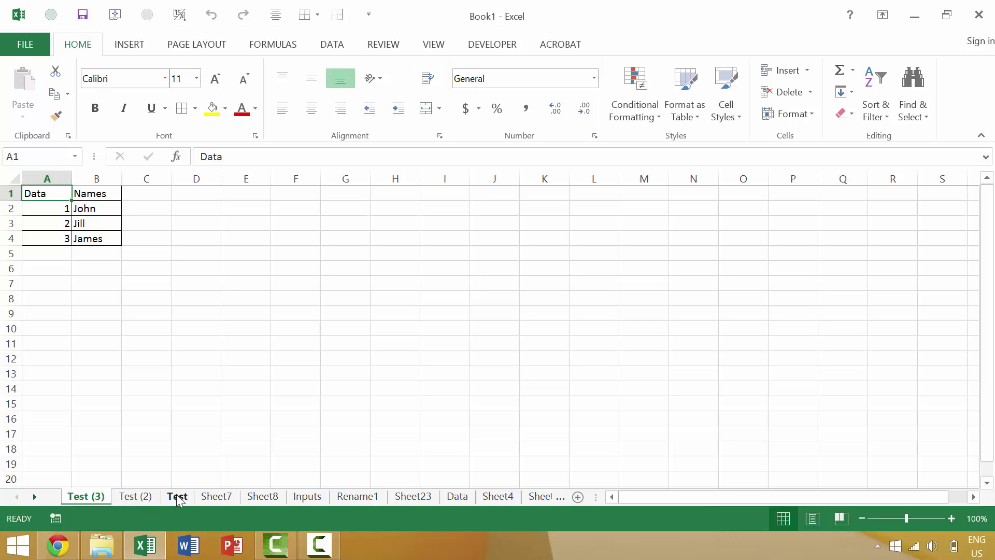
- Move the Test (2) sheet ahead of the Test (3) sheet to the front of the workbook
{"action": "left_click", "coordinate": [142, 493]}
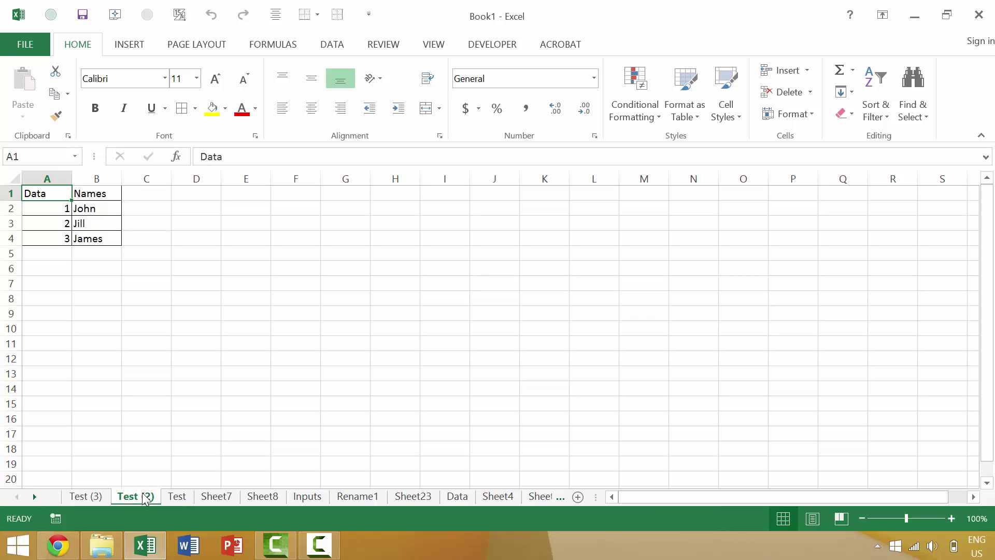
{"action": "left_click_drag", "start_coordinate": [142, 494], "coordinate": [75, 492]}
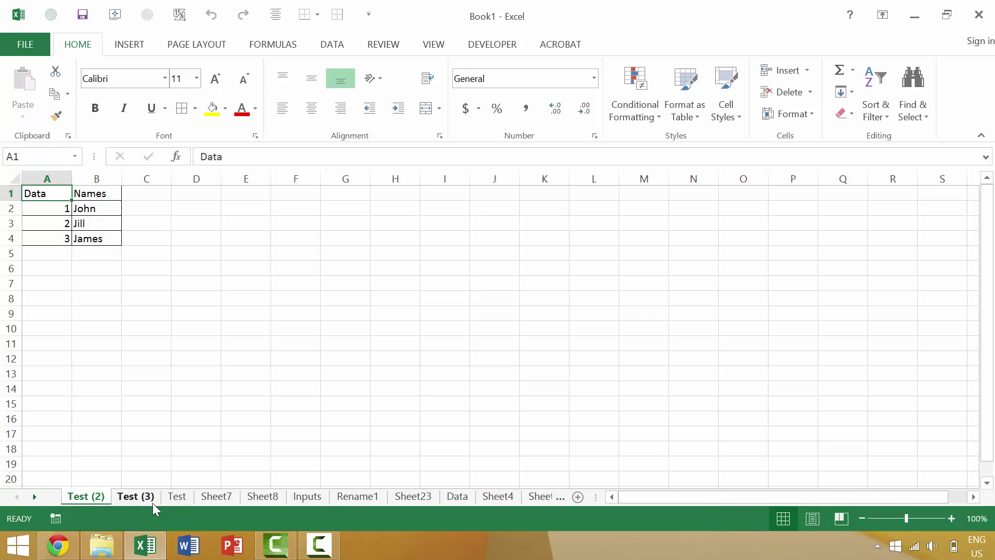
- Copy the Test (2) and Test (3) sheets together to the front of the workbook, and place another copy of Test (2) first
{"action": "left_click", "coordinate": [153, 496], "text": "ctrl"}
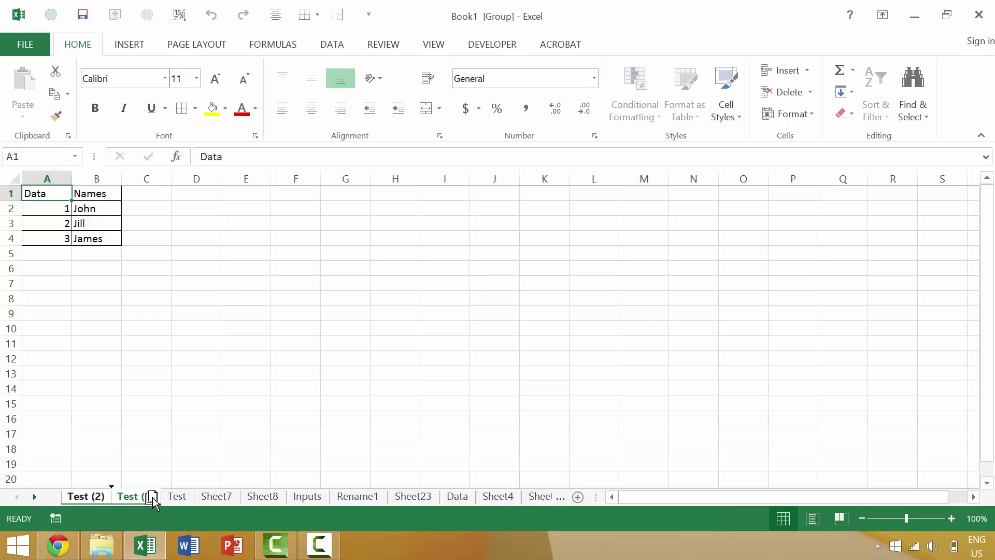
{"action": "left_click_drag", "start_coordinate": [153, 498], "coordinate": [81, 495]}
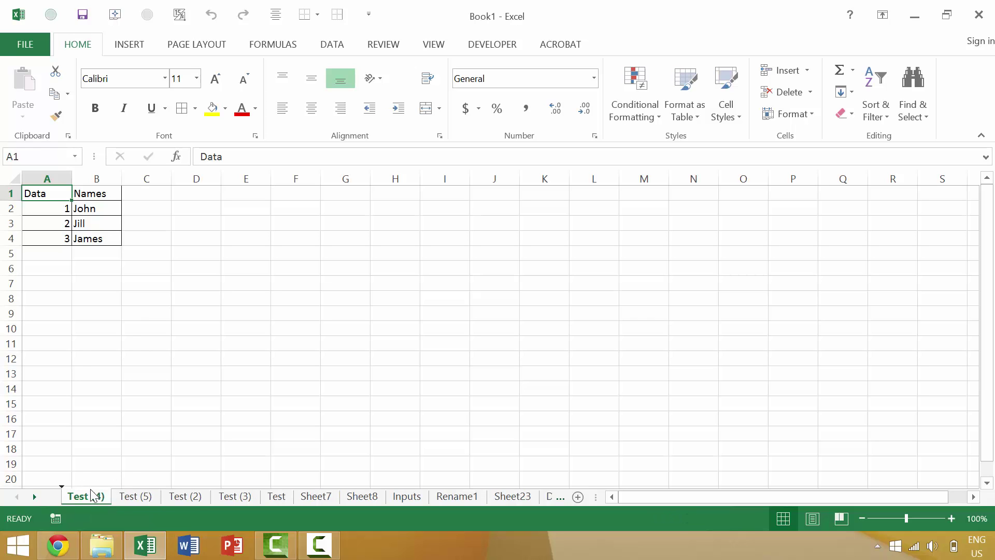
{"action": "left_click", "coordinate": [185, 496]}
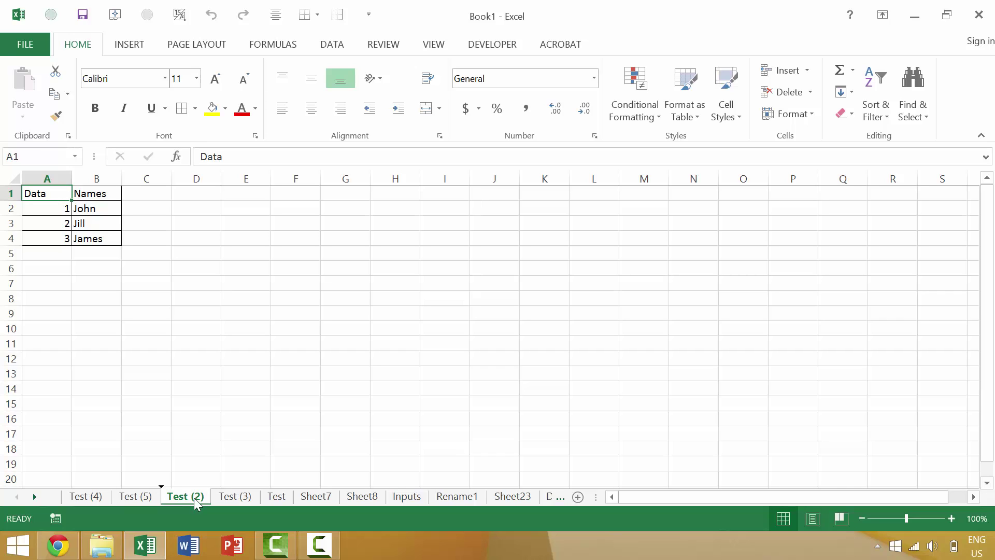
{"action": "left_click_drag", "start_coordinate": [194, 497], "coordinate": [89, 483]}
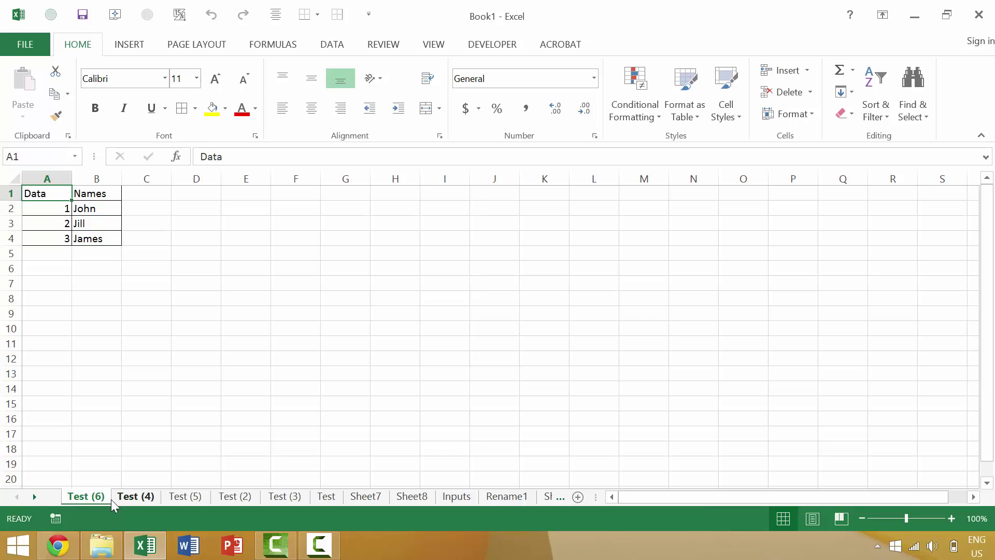
- Create a copy of the Test (6) sheet in Book1, placed directly before it
{"action": "key", "text": "alt"}
{"action": "key", "text": "e"}
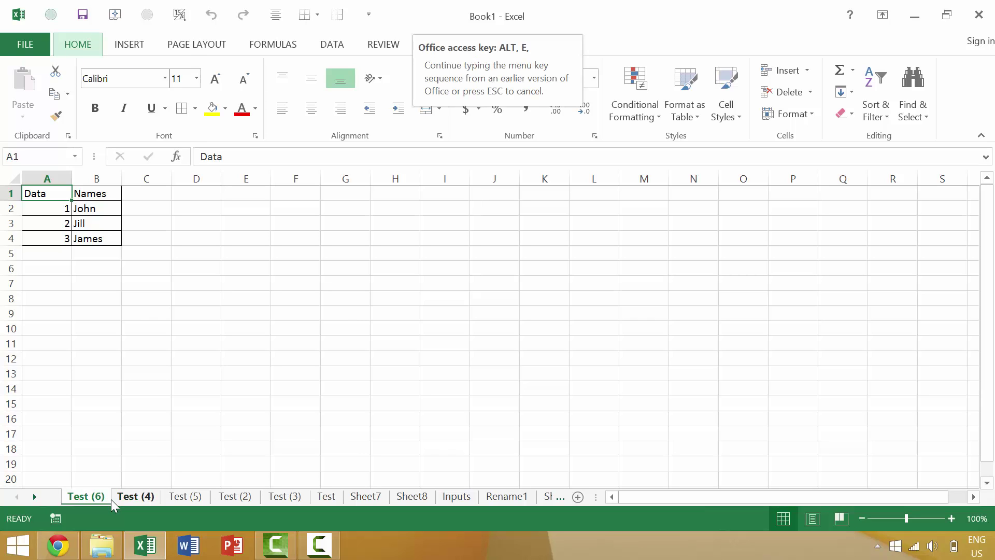
{"action": "key", "text": "m"}
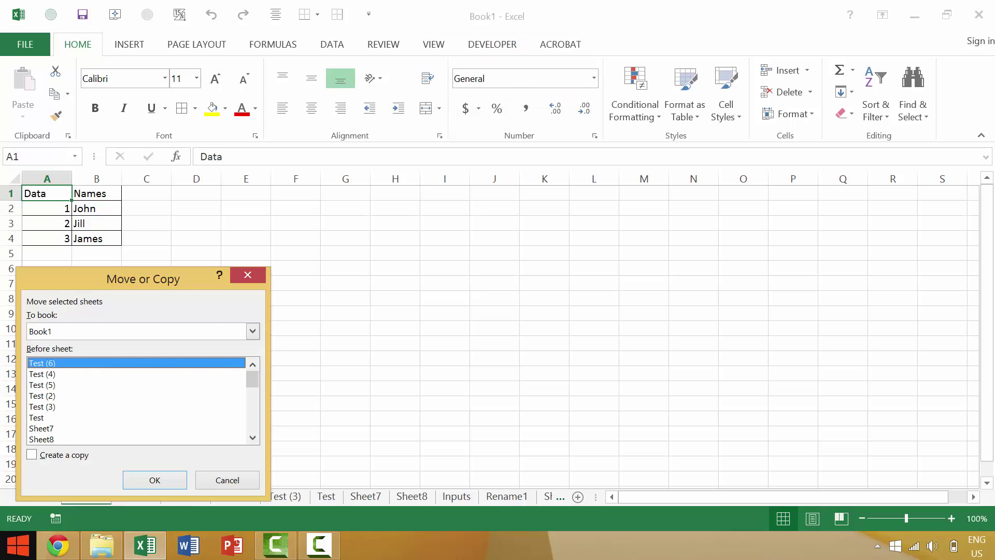
{"action": "left_click", "coordinate": [80, 454]}
{"action": "left_click", "coordinate": [127, 475]}
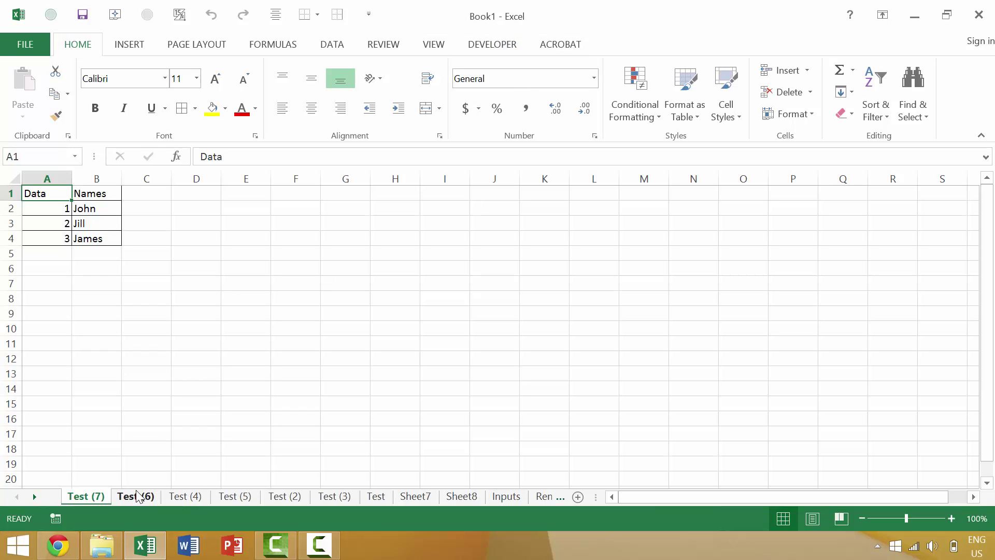
- Create another copy of the Test (6) sheet, placed before the Test (7) sheet
{"action": "right_click", "coordinate": [148, 499]}
{"action": "left_click", "coordinate": [180, 372]}
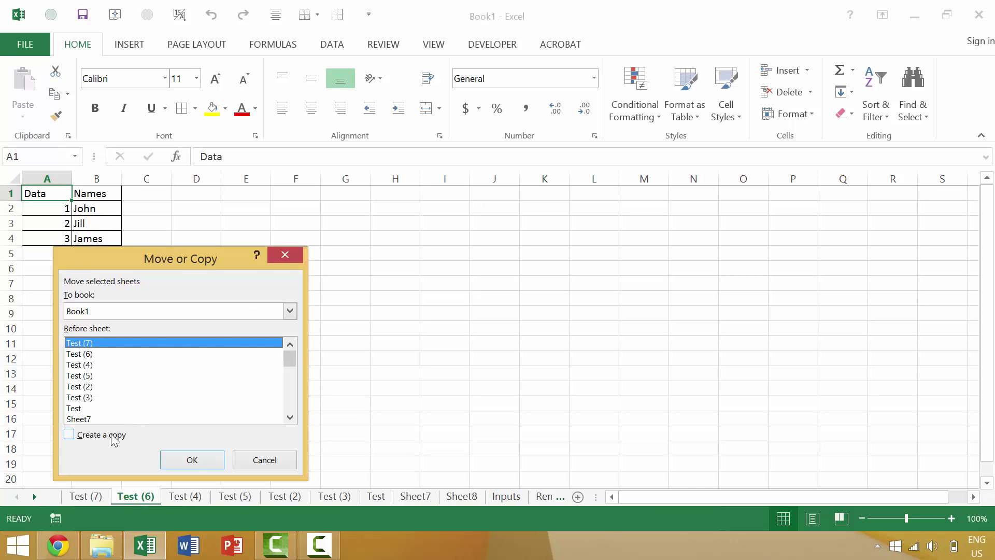
{"action": "left_click", "coordinate": [115, 437]}
{"action": "left_click", "coordinate": [191, 462]}
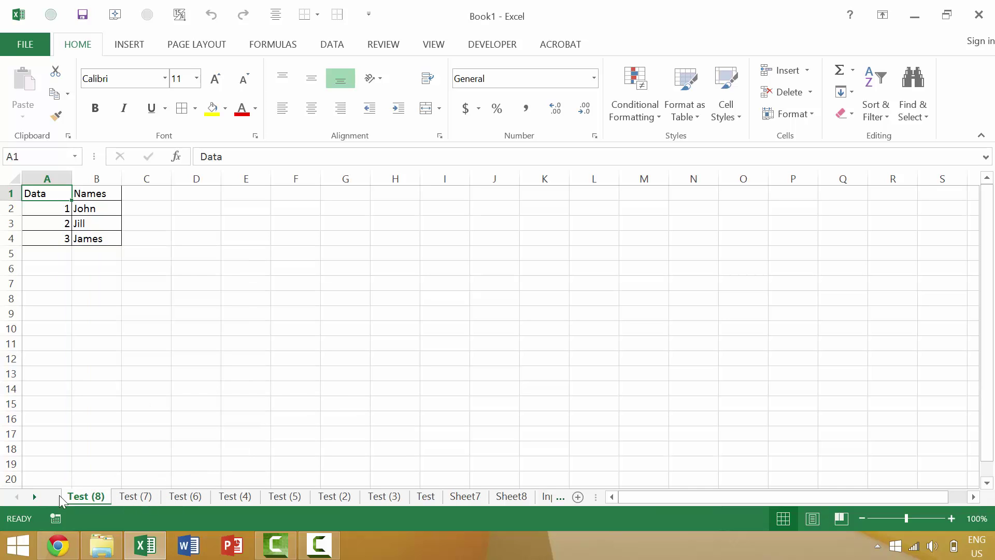
- Move the Test (8) sheet out of Book1 into a new workbook
{"action": "right_click", "coordinate": [87, 495]}
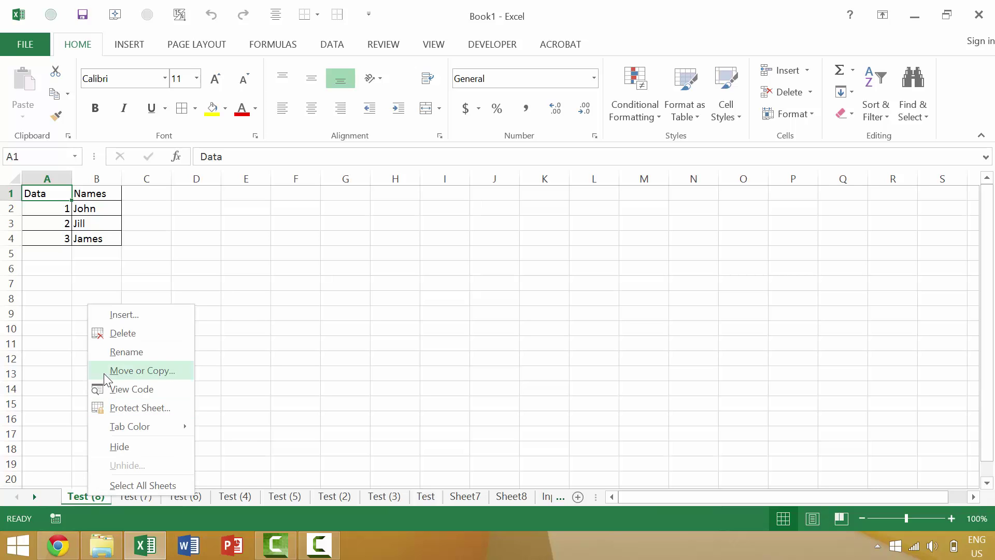
{"action": "left_click", "coordinate": [126, 369]}
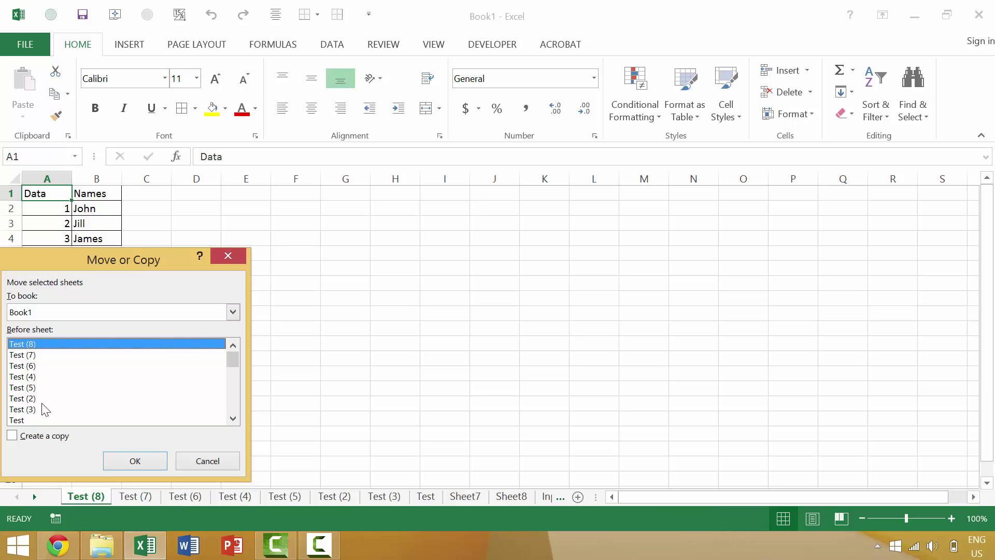
{"action": "left_click", "coordinate": [36, 313]}
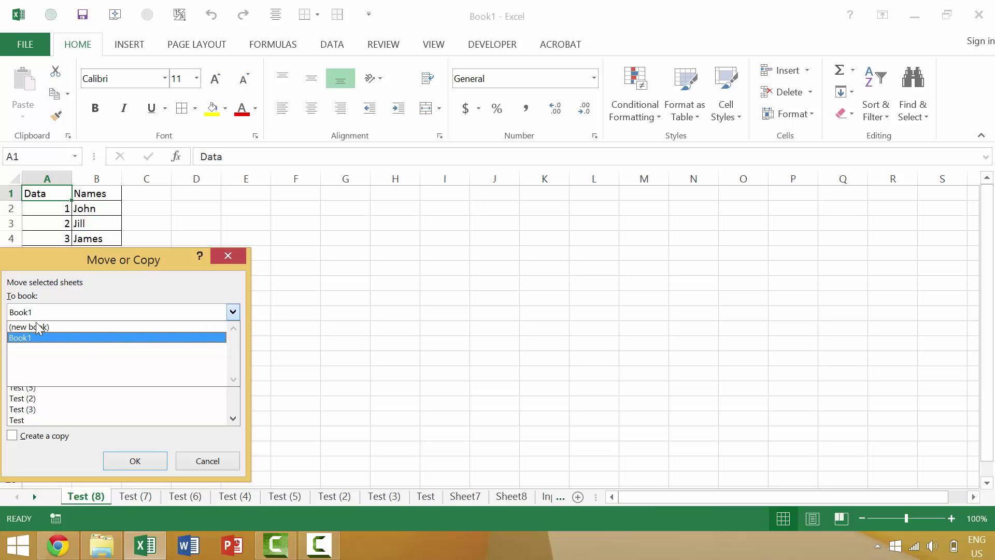
{"action": "left_click", "coordinate": [41, 335]}
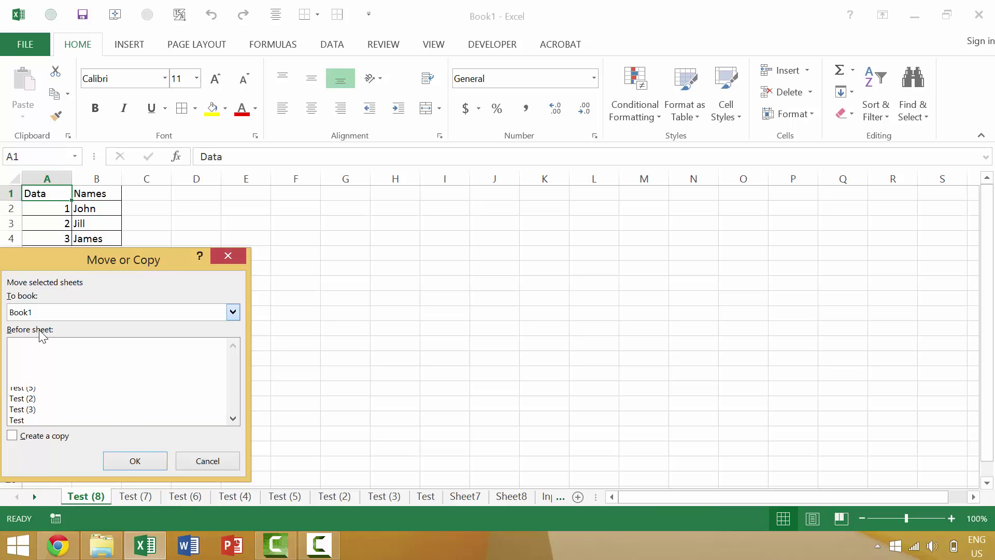
{"action": "left_click", "coordinate": [135, 460]}
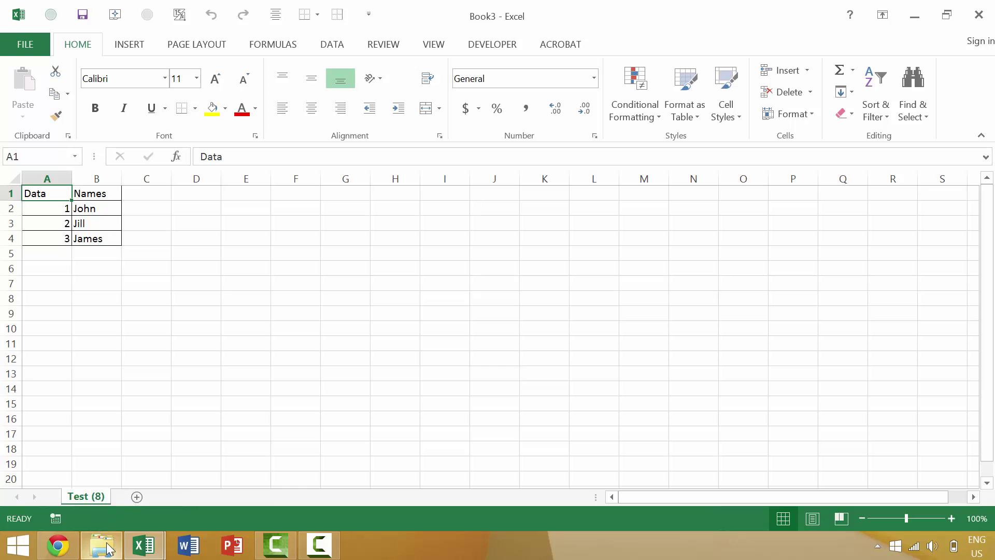
- Check the new workbook containing the moved sheet and switch back to Book1
{"action": "left_click", "coordinate": [140, 544]}
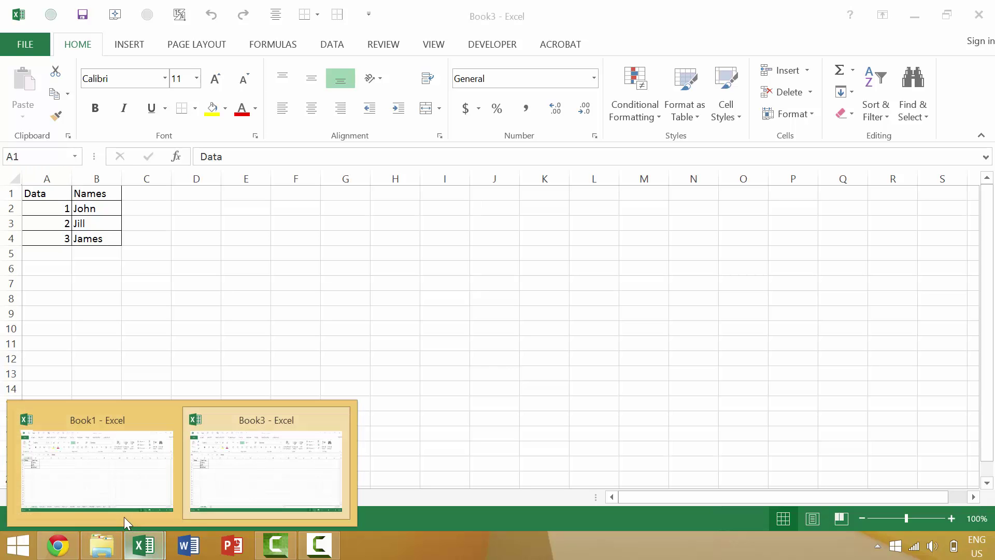
{"action": "left_click", "coordinate": [227, 483]}
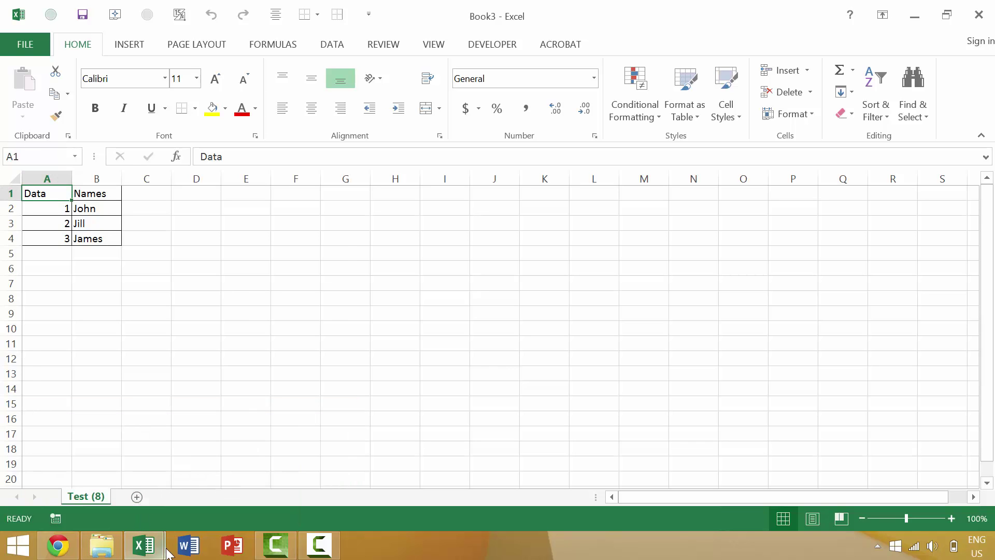
{"action": "mouse_move", "coordinate": [161, 550]}
{"action": "left_click", "coordinate": [116, 497]}
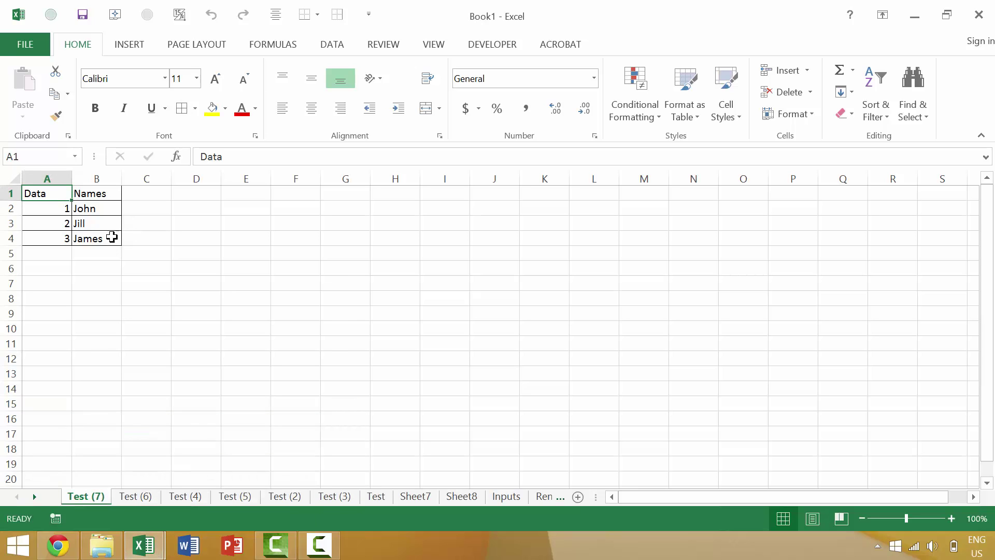
- Add an Address column in C1:C4 of the Test (7) sheet with the values 123, 456 and 789
{"action": "left_click", "coordinate": [142, 196]}
{"action": "type", "text": "Ad"}
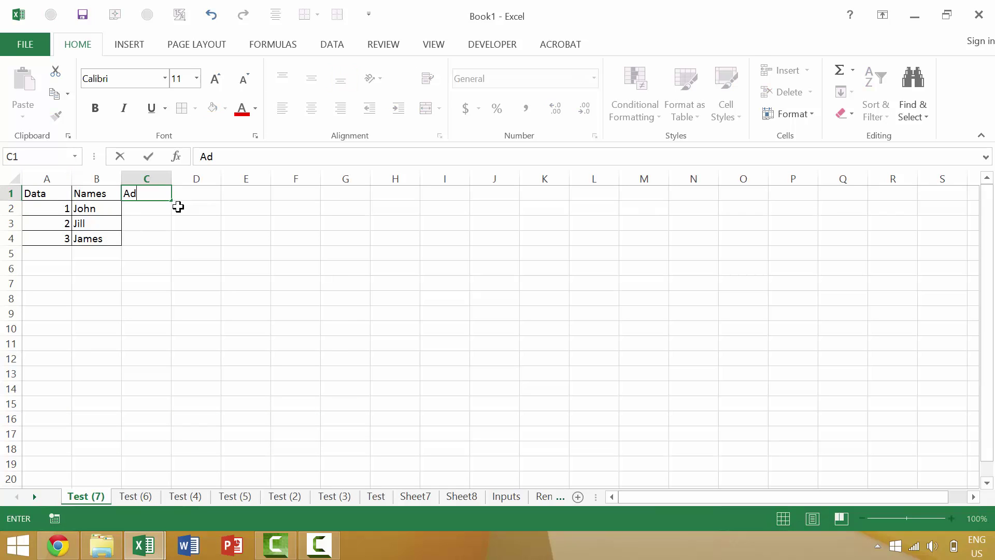
{"action": "type", "text": "dress"}
{"action": "key", "text": "Return"}
{"action": "type", "text": "123"}
{"action": "key", "text": "Return"}
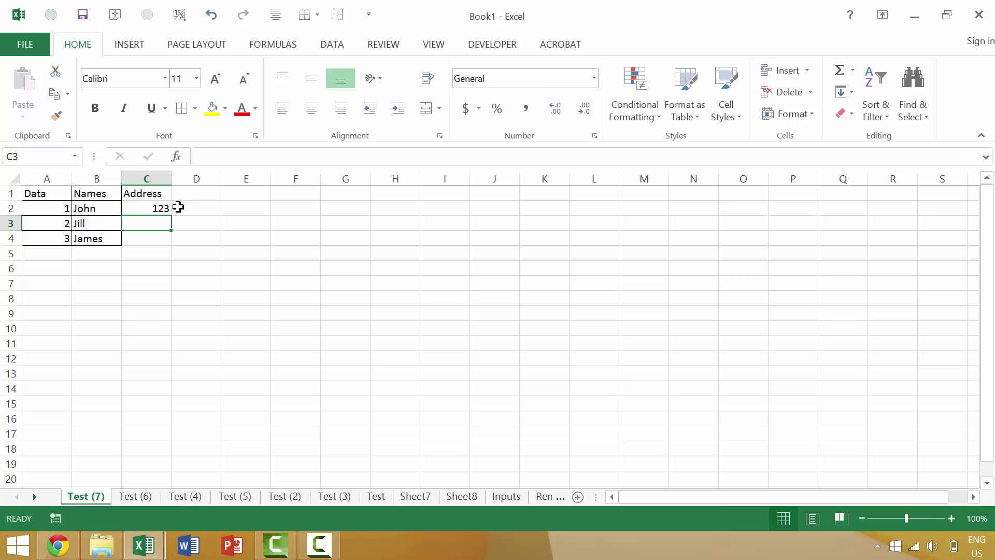
{"action": "type", "text": "456"}
{"action": "key", "text": "Return"}
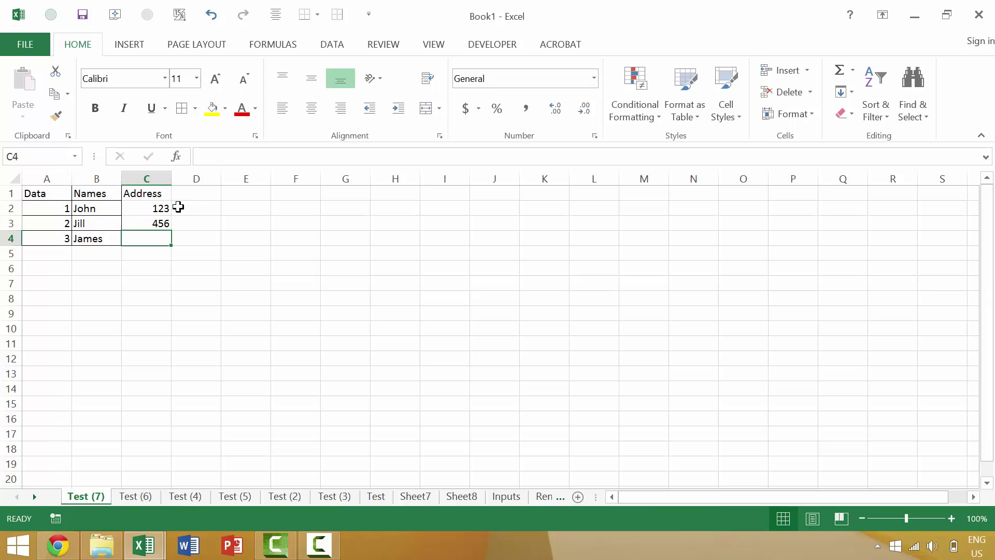
{"action": "type", "text": "789"}
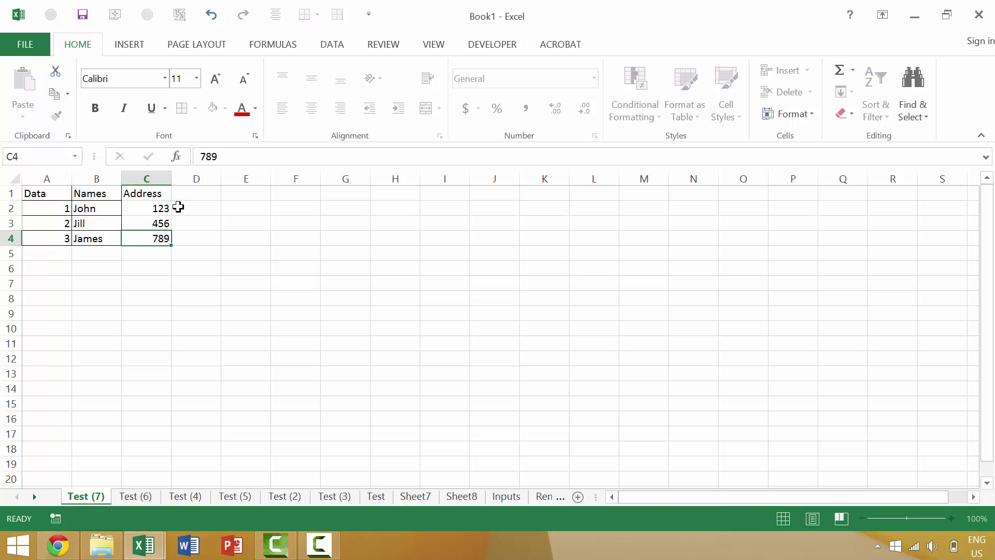
{"action": "key", "text": "Return"}
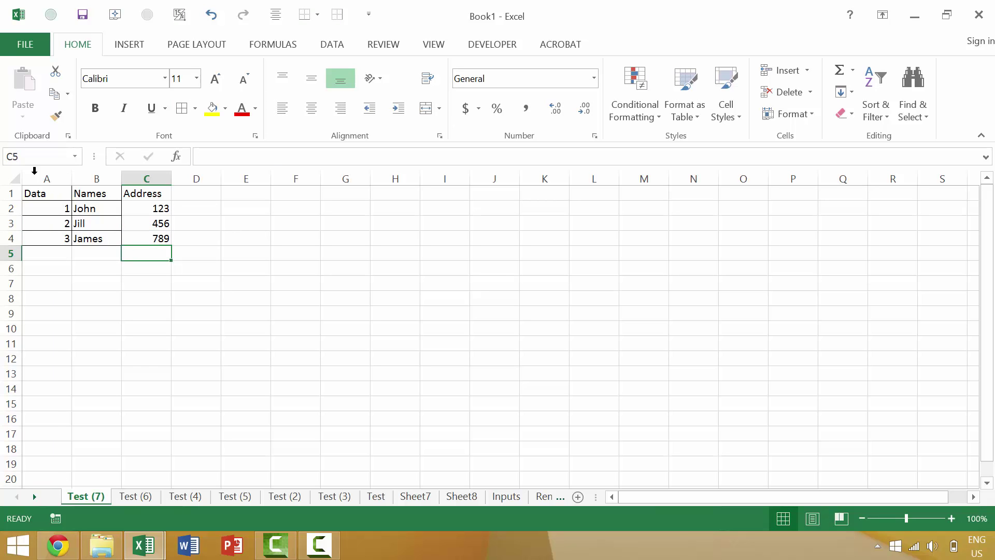
- Apply borders around all cells of the table in A1:C4
{"action": "left_click_drag", "start_coordinate": [32, 192], "coordinate": [158, 234]}
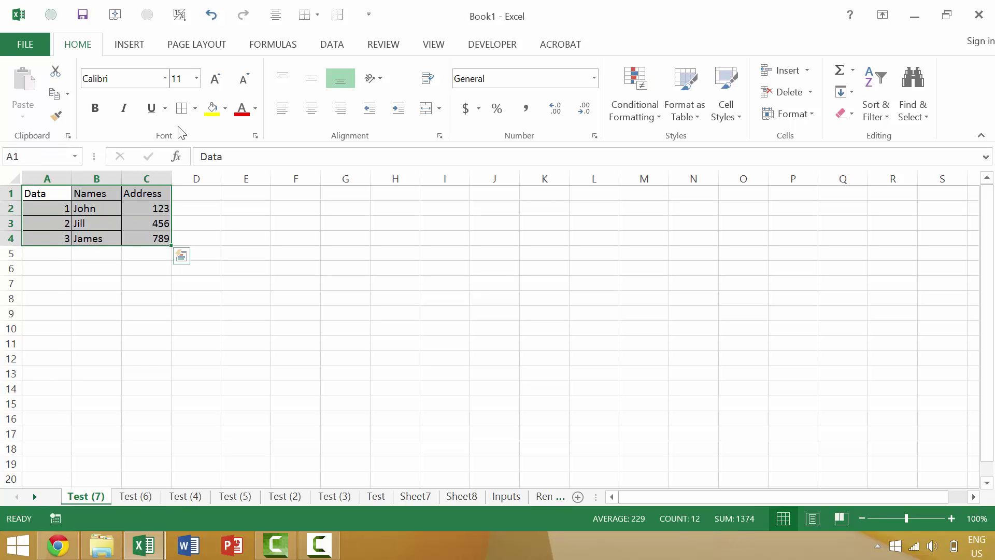
{"action": "left_click", "coordinate": [184, 109]}
{"action": "left_click", "coordinate": [186, 279]}
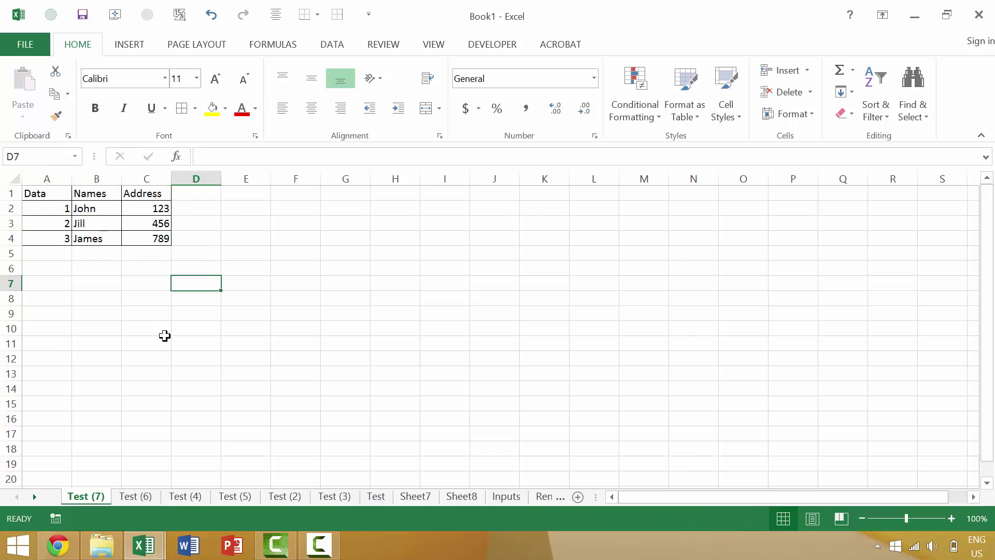
- Rename the Test (7) sheet as Data Version 1
{"action": "double_click", "coordinate": [89, 496]}
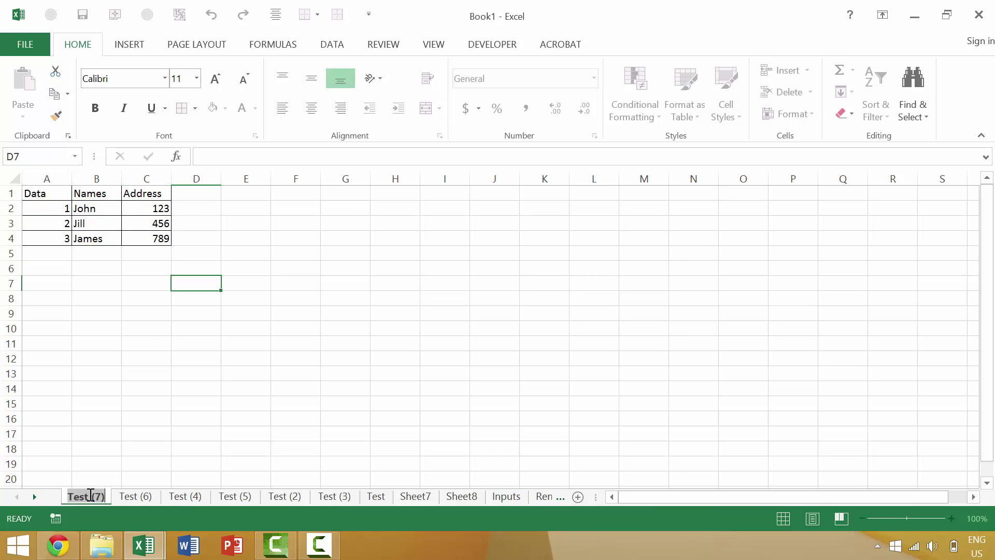
{"action": "type", "text": "Data Vers"}
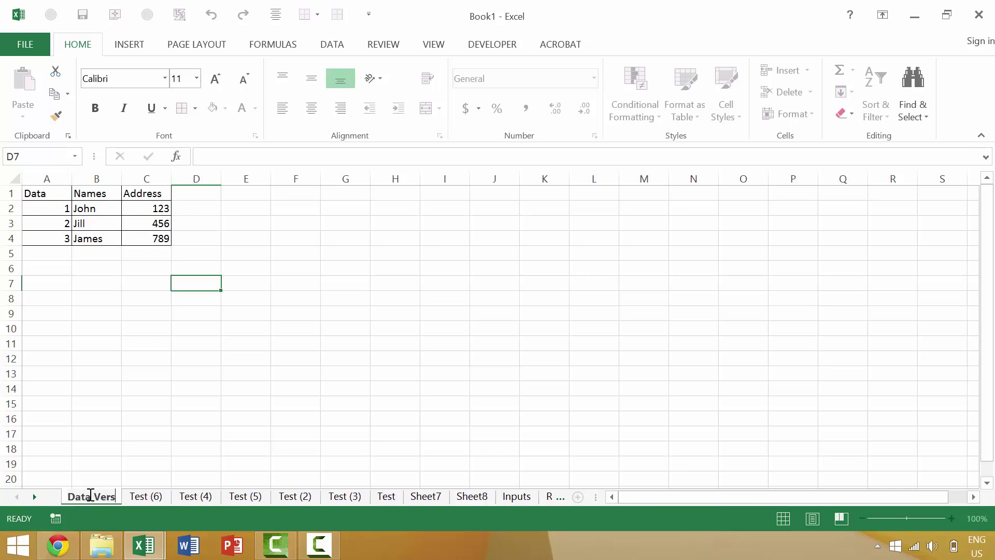
{"action": "type", "text": "ion 1"}
{"action": "key", "text": "Return"}
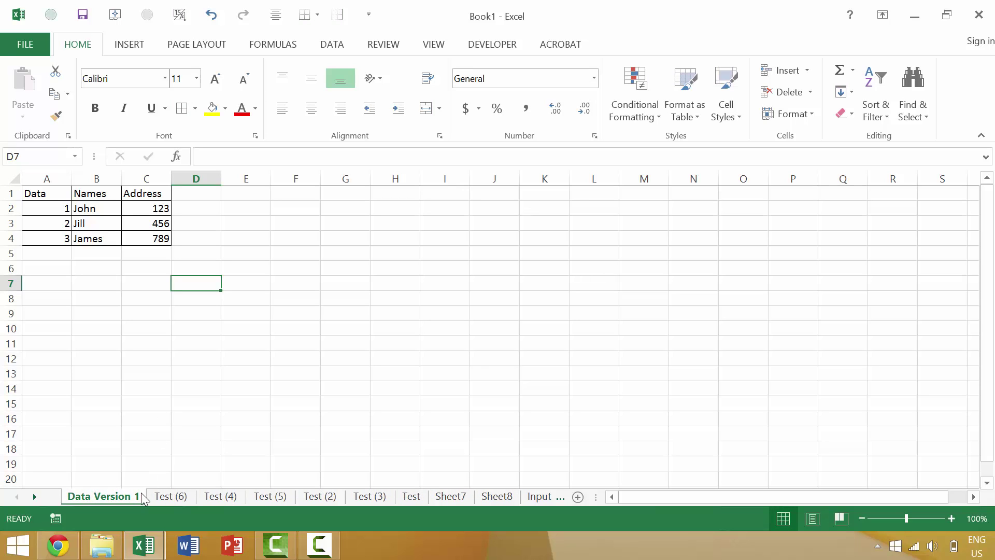
- Create a copy of the Data Version 1 sheet in a new workbook, check its data and return to Book1
{"action": "right_click", "coordinate": [114, 498]}
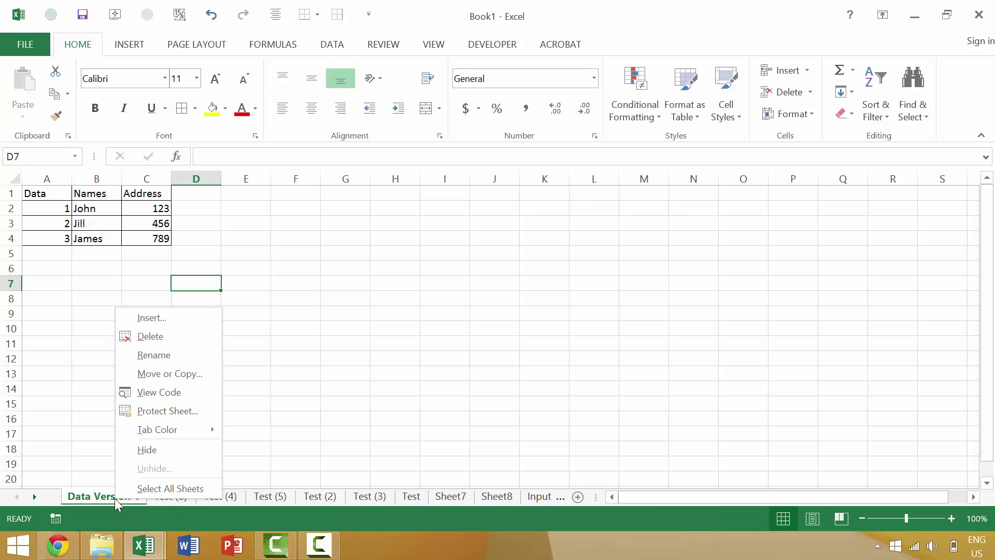
{"action": "left_click", "coordinate": [161, 374]}
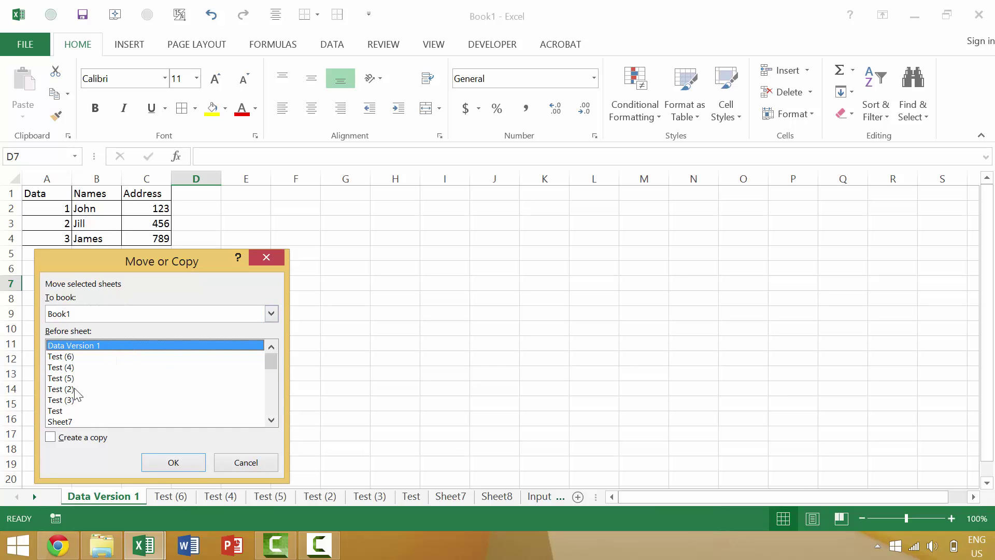
{"action": "left_click", "coordinate": [60, 437]}
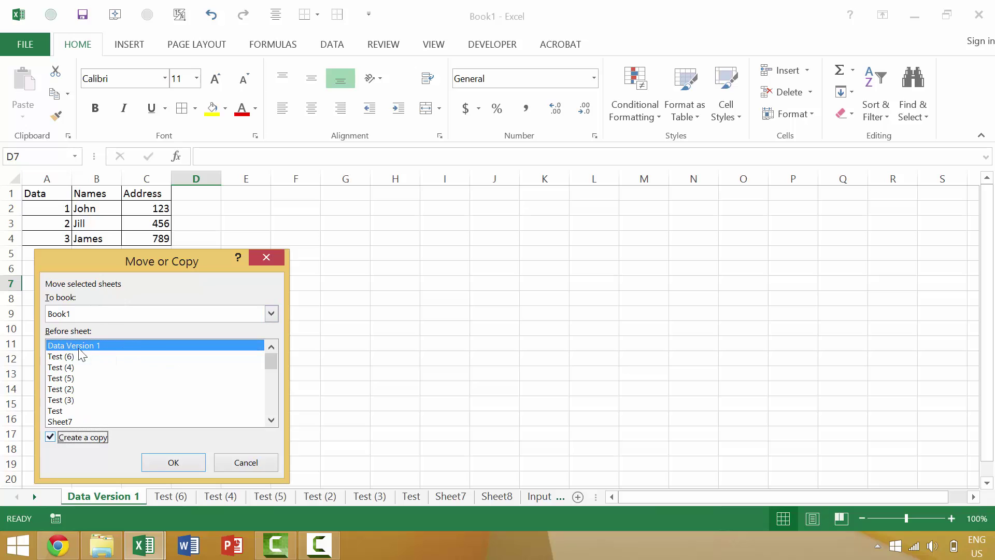
{"action": "left_click", "coordinate": [104, 314]}
{"action": "left_click", "coordinate": [103, 328]}
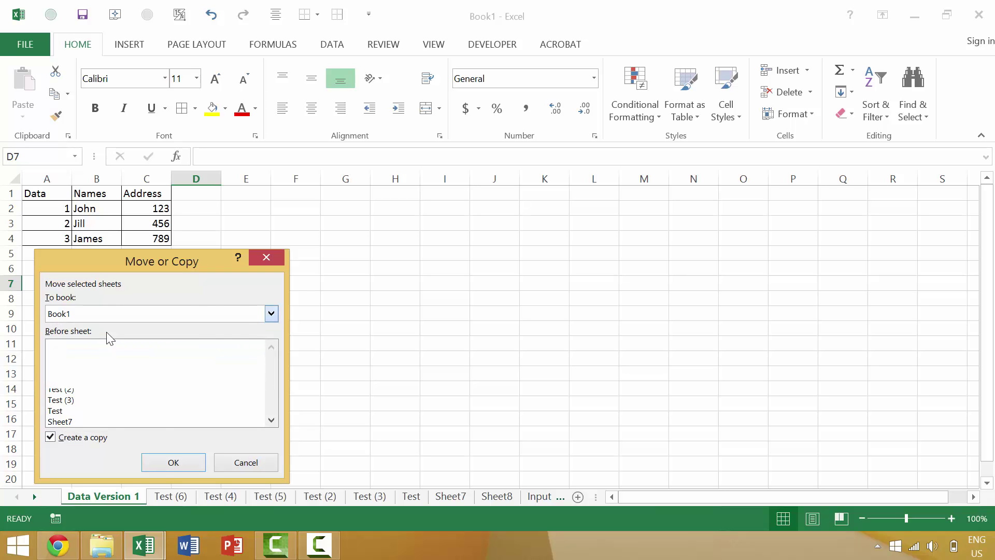
{"action": "left_click", "coordinate": [167, 468]}
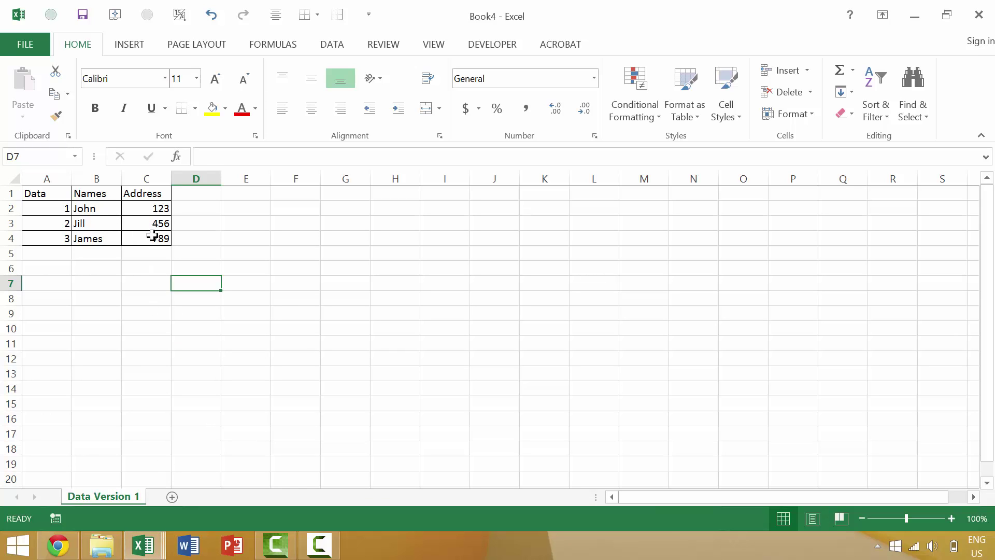
{"action": "left_click_drag", "start_coordinate": [150, 236], "coordinate": [87, 210]}
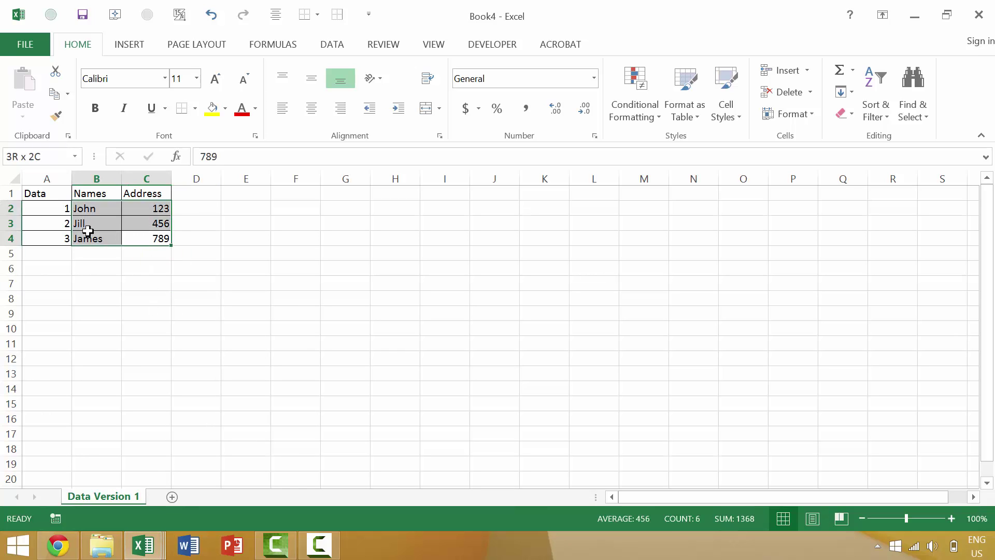
{"action": "left_click", "coordinate": [915, 14]}
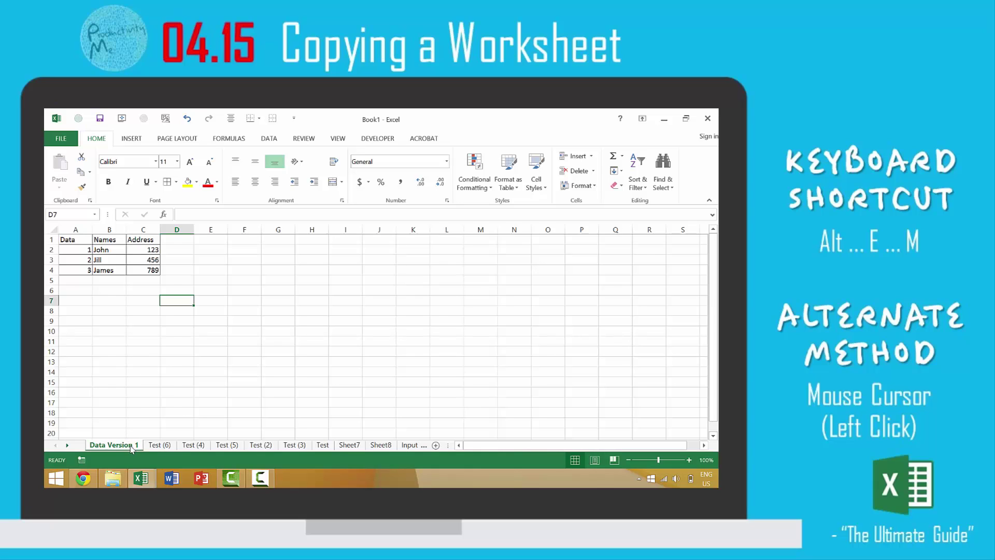
- Create a copy of the Data Version 1 sheet within Book1, placed directly before the original
{"action": "key", "text": "alt"}
{"action": "key", "text": "e"}
{"action": "key", "text": "m"}
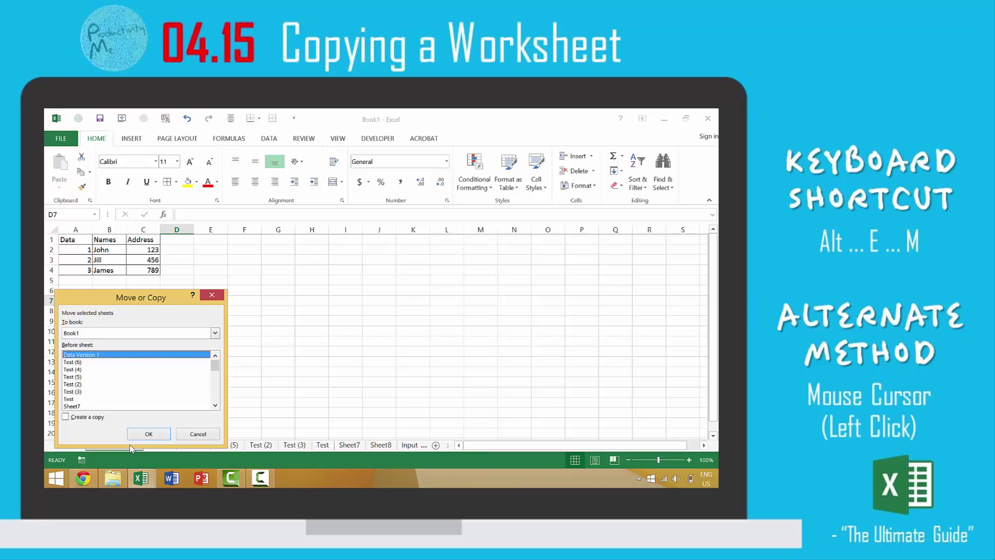
{"action": "left_click", "coordinate": [100, 417]}
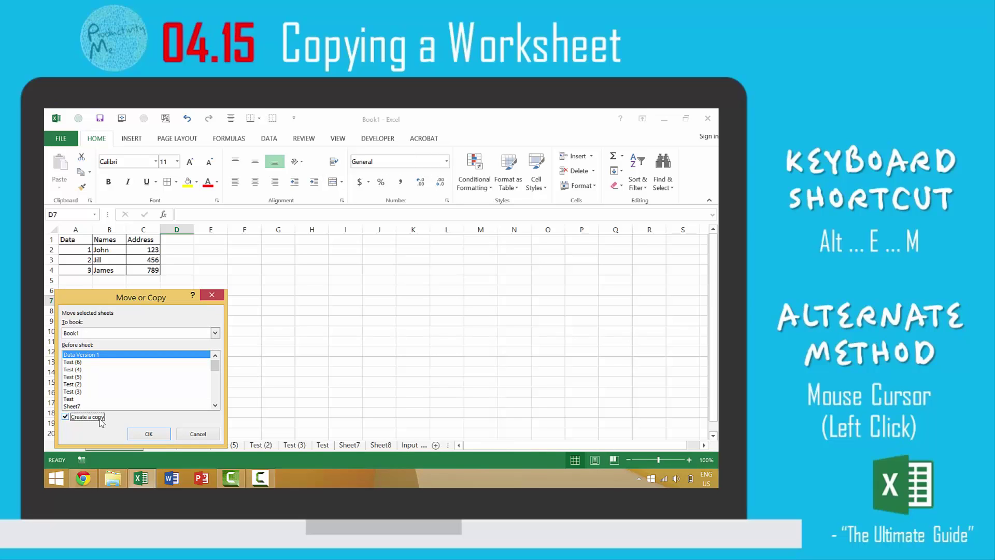
{"action": "left_click", "coordinate": [142, 435]}
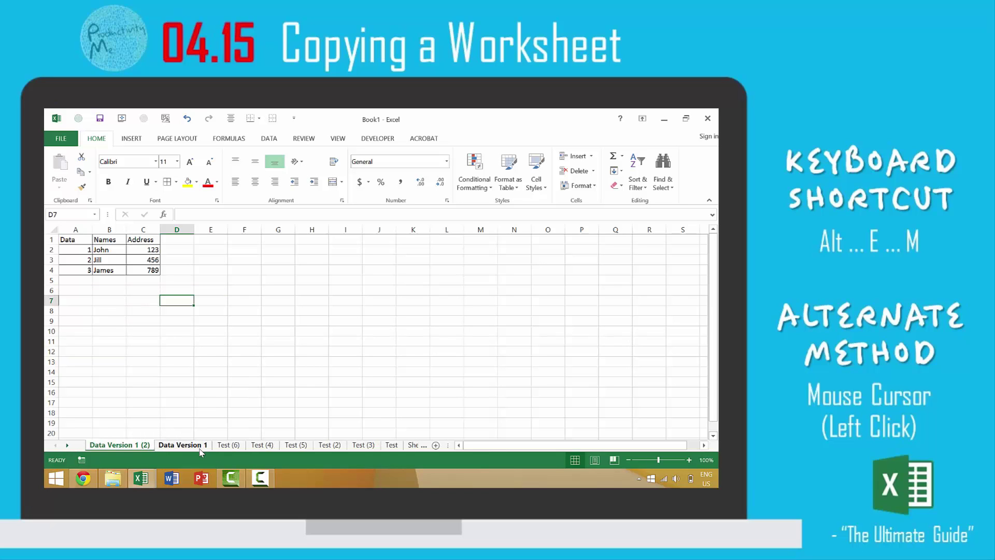